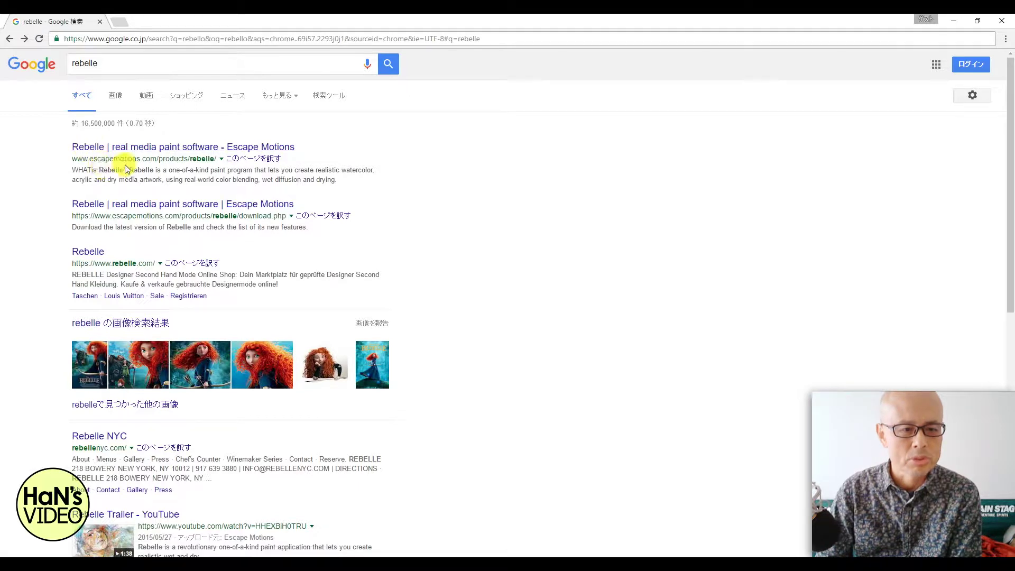
Open the Escape Motions product page for Rebelle from the search results
click(95, 153)
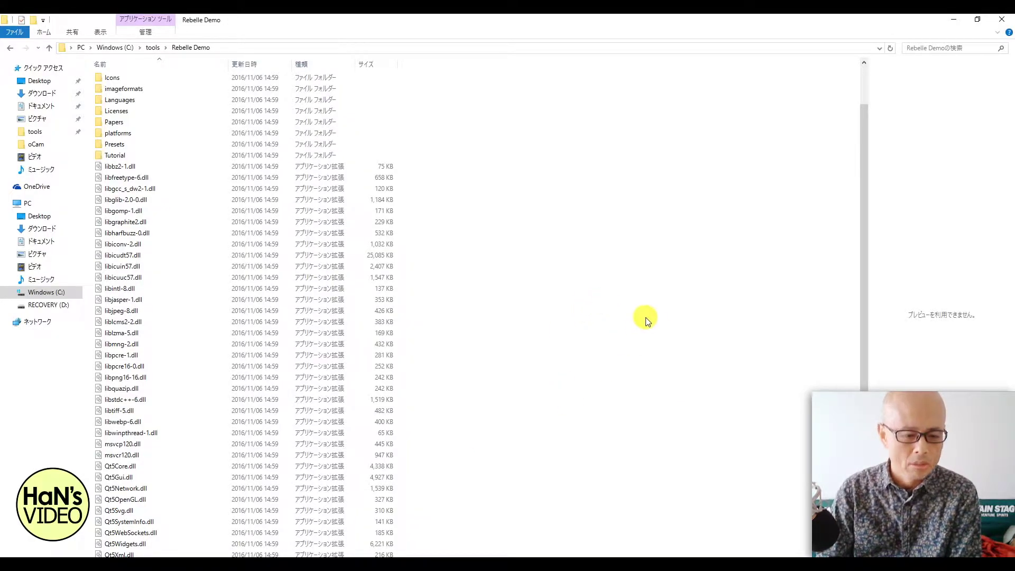
Launch Rebelle Demo.exe from the Rebelle Demo folder, continuing in demo mode with a new 1280 x 900 pixel artwork
key(r)
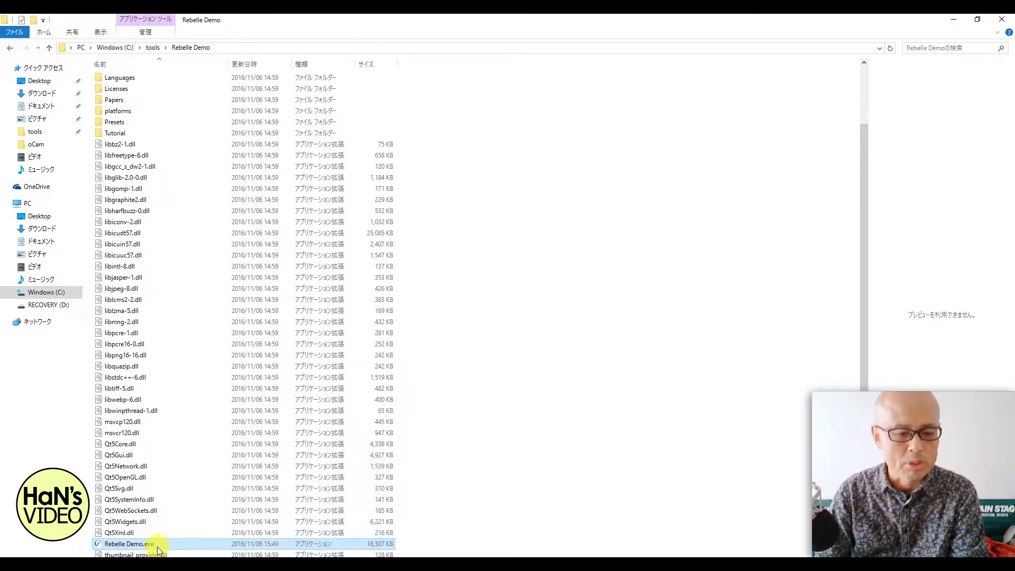
double_click(101, 546)
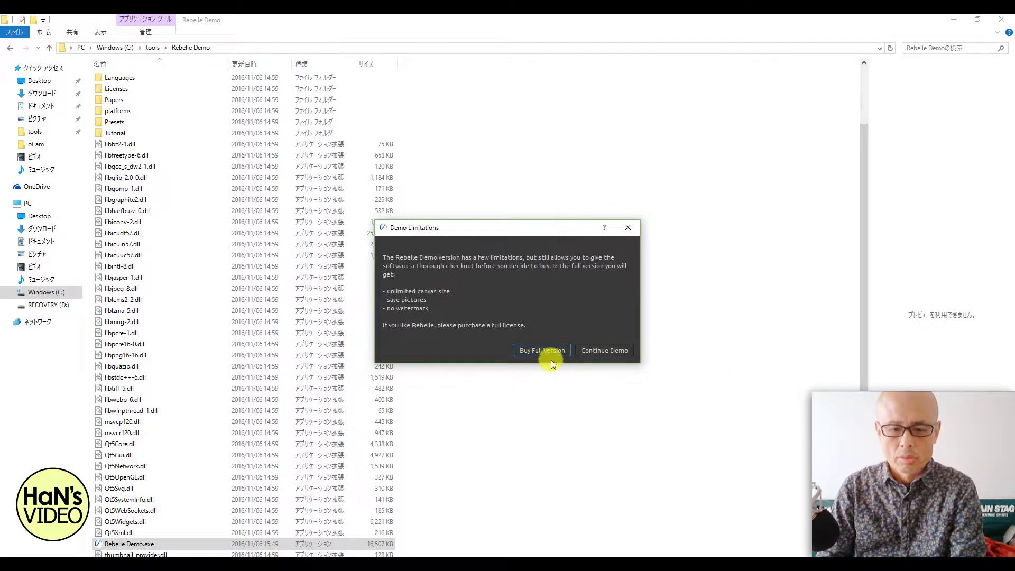
click(609, 352)
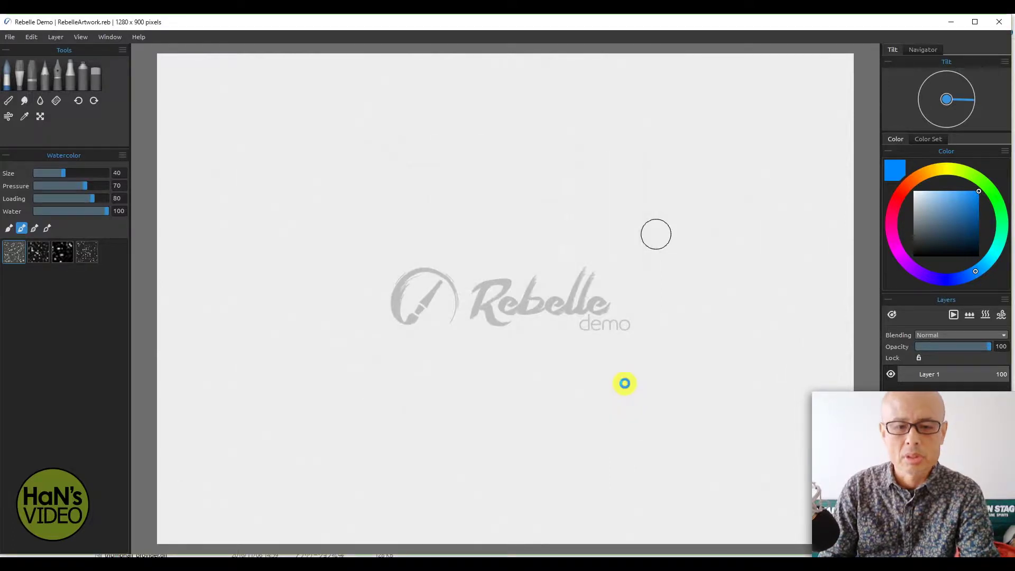
click(582, 414)
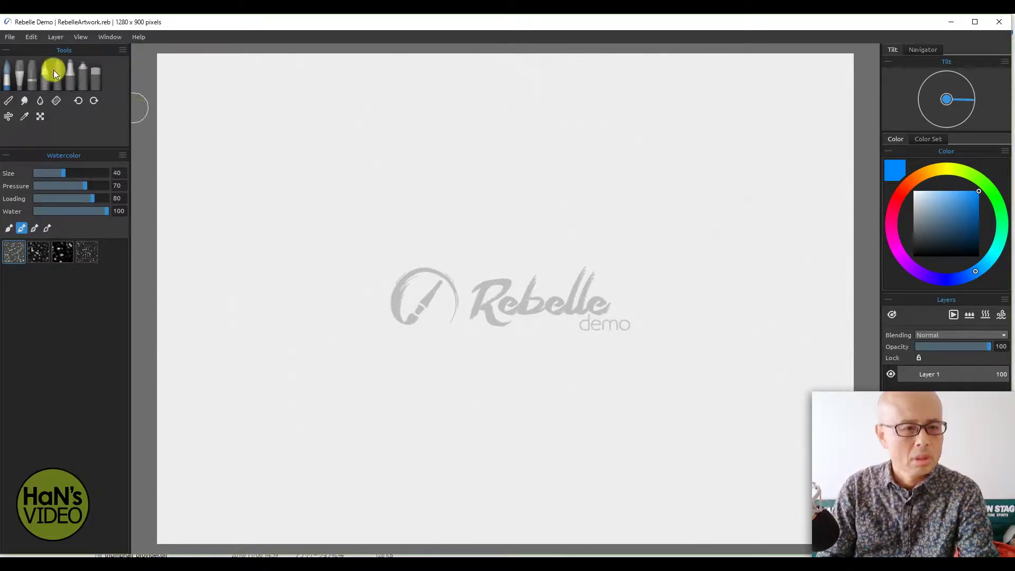
Change the interface language to 日本語 in the preferences
click(11, 38)
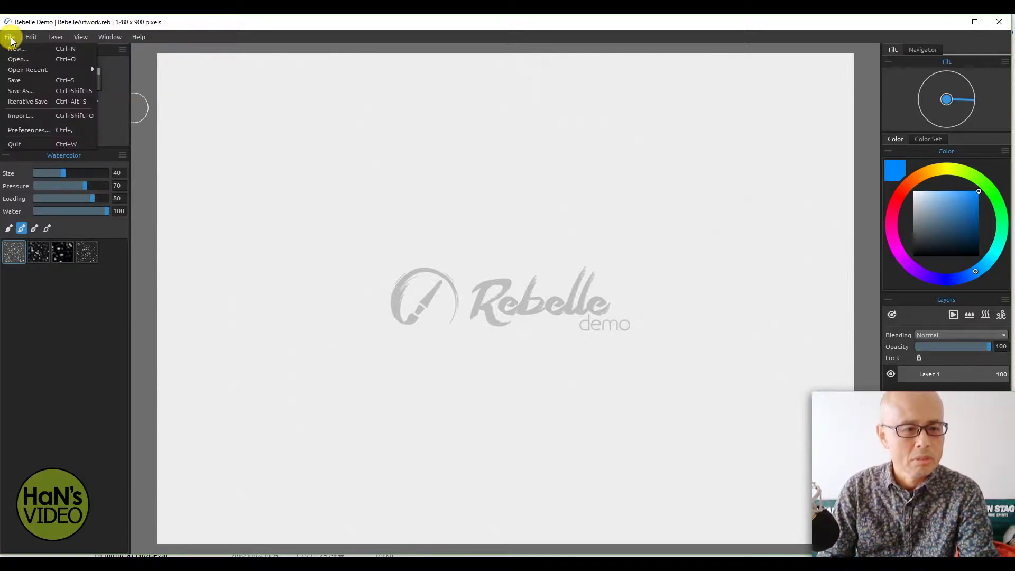
click(24, 134)
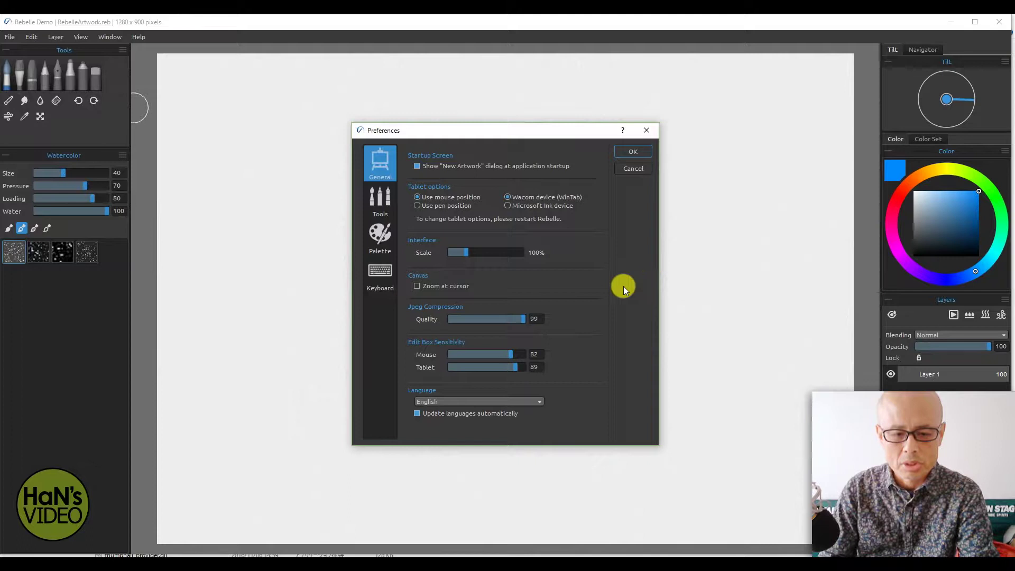
click(484, 403)
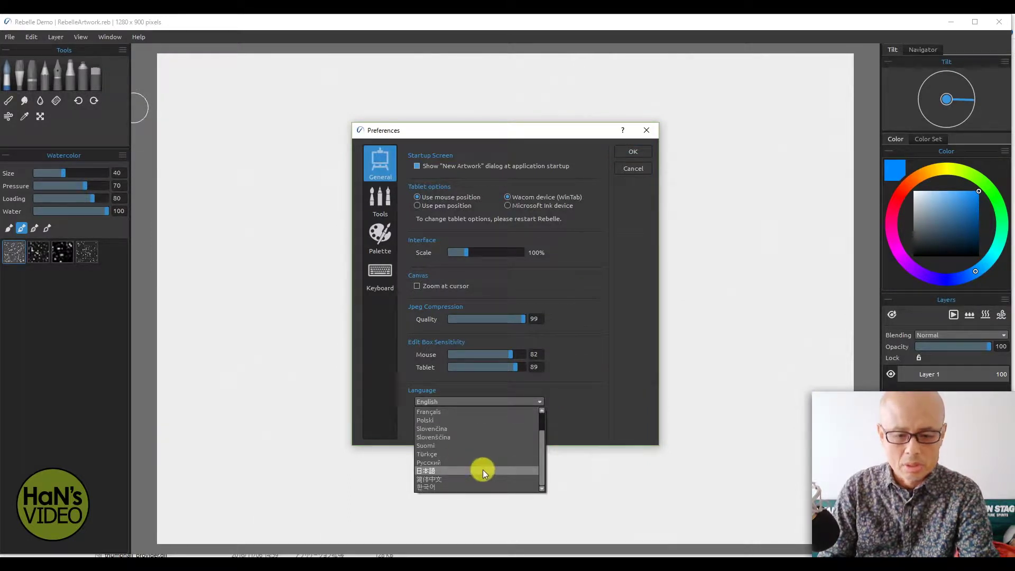
click(483, 471)
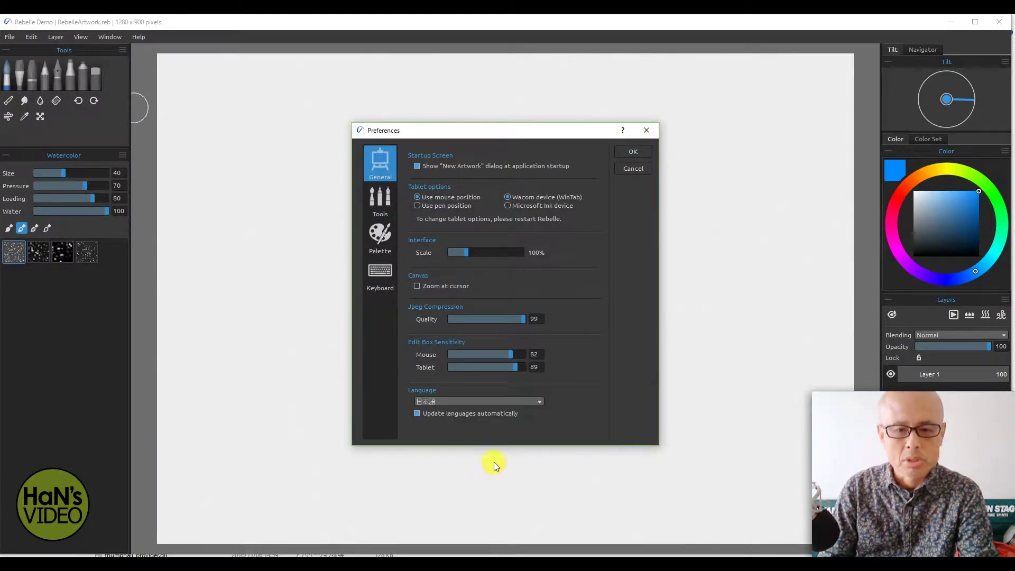
click(634, 153)
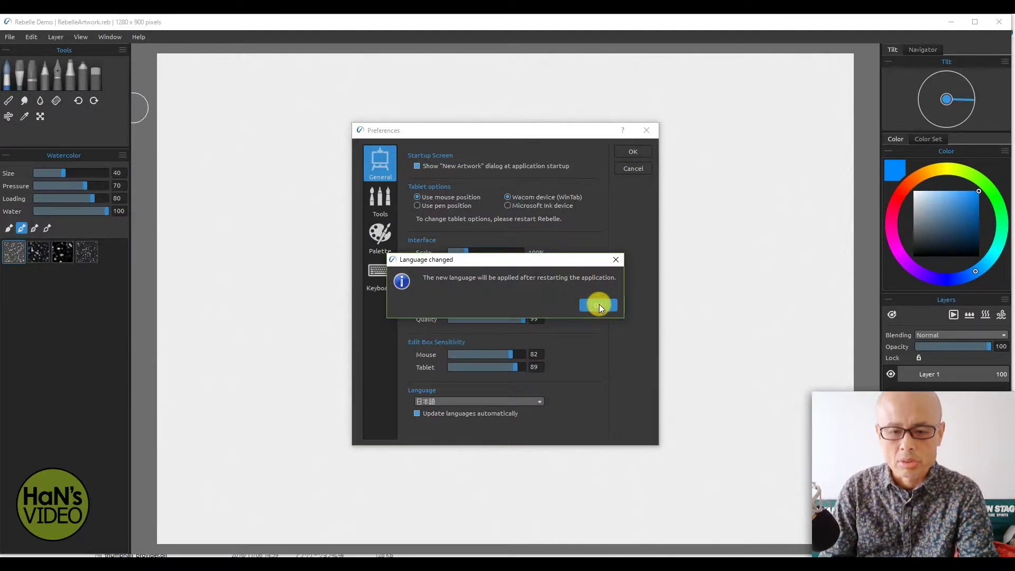
click(599, 305)
Restart Rebelle Demo to apply the new language, continuing in demo mode with a new 1280 x 900 pixel artwork
click(10, 37)
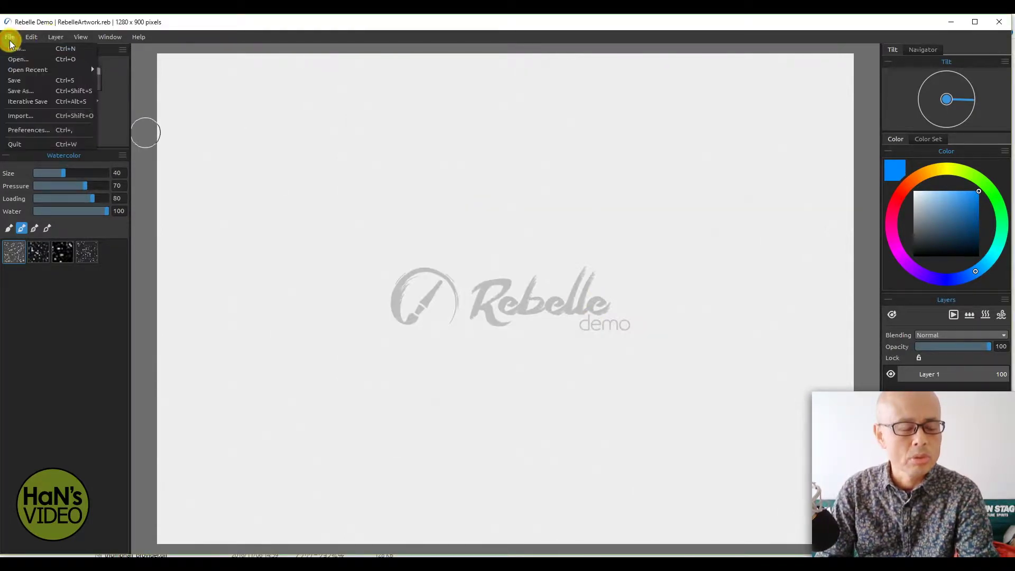
click(26, 145)
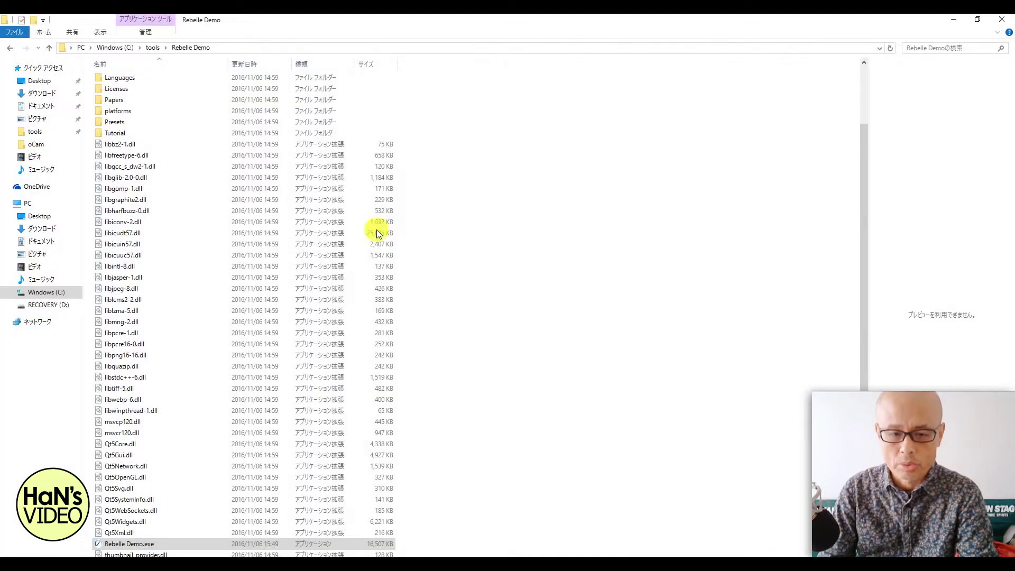
double_click(98, 545)
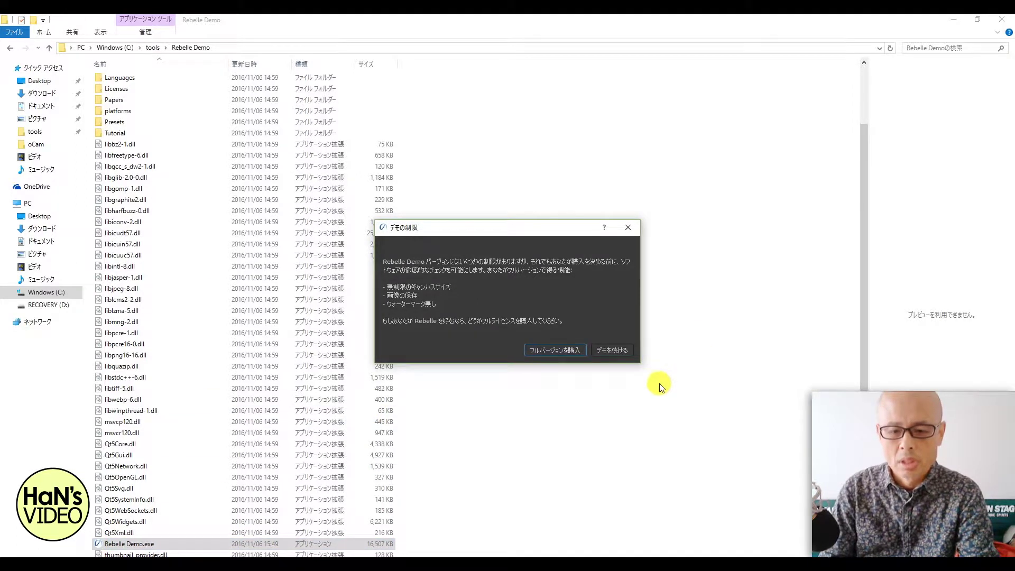
click(606, 352)
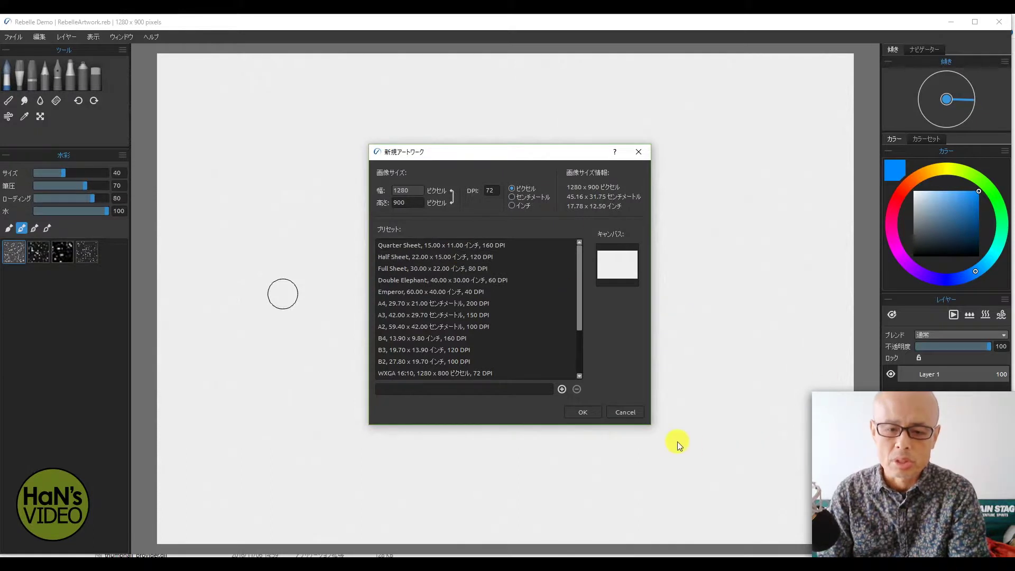
click(576, 412)
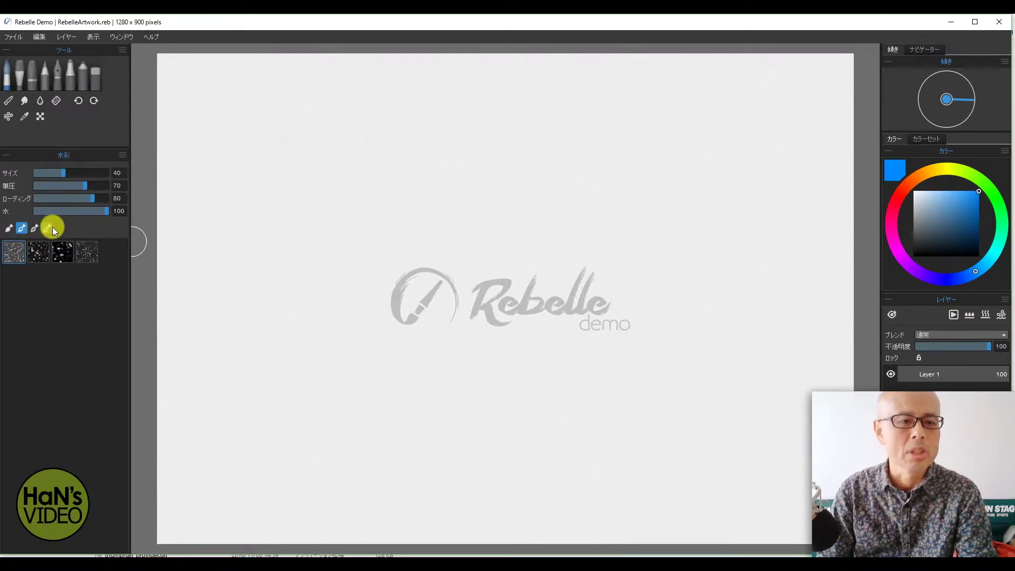
Look through the settings of other painting tools, including Pastel and Eraser, and return to Watercolor
click(20, 72)
click(30, 71)
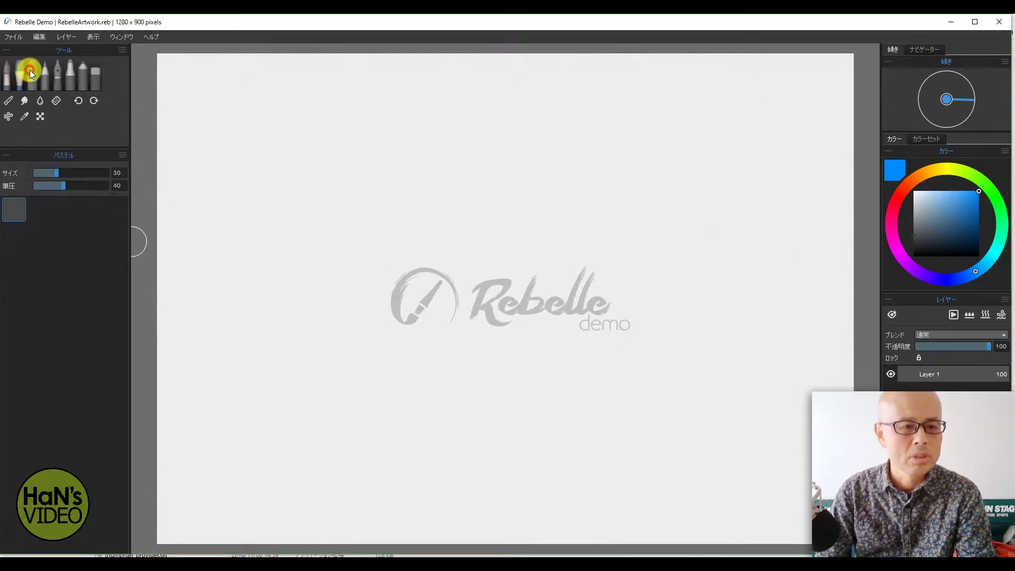
click(78, 74)
click(91, 76)
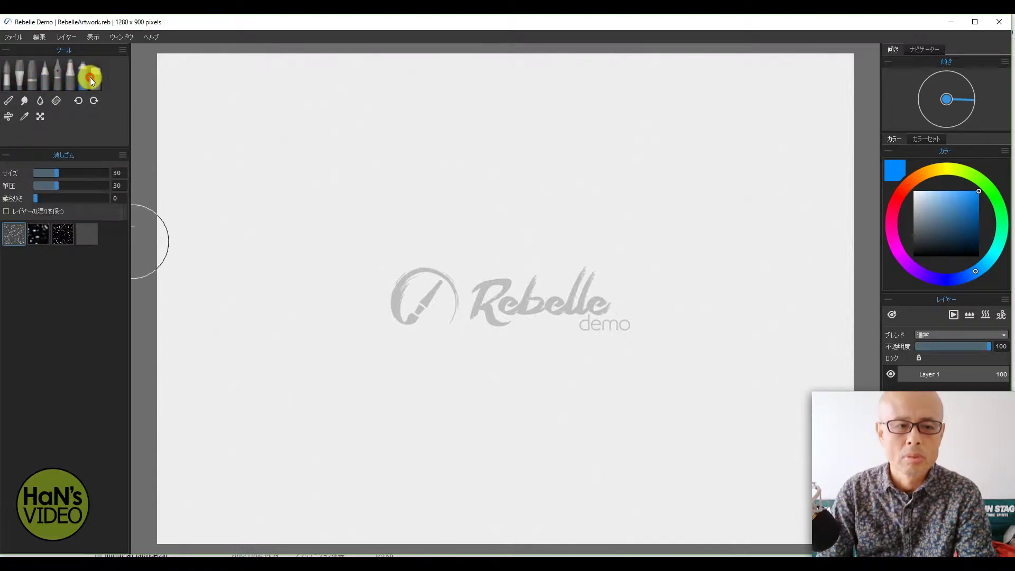
click(6, 75)
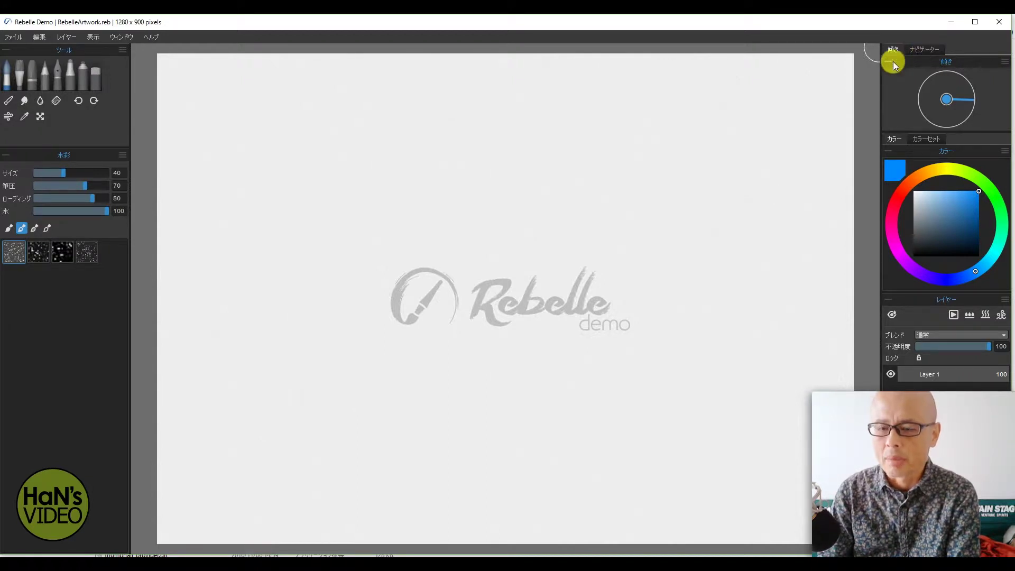
Check the Navigator, float the Tilt control over the canvas's upper right area, and show the Color Set
click(920, 53)
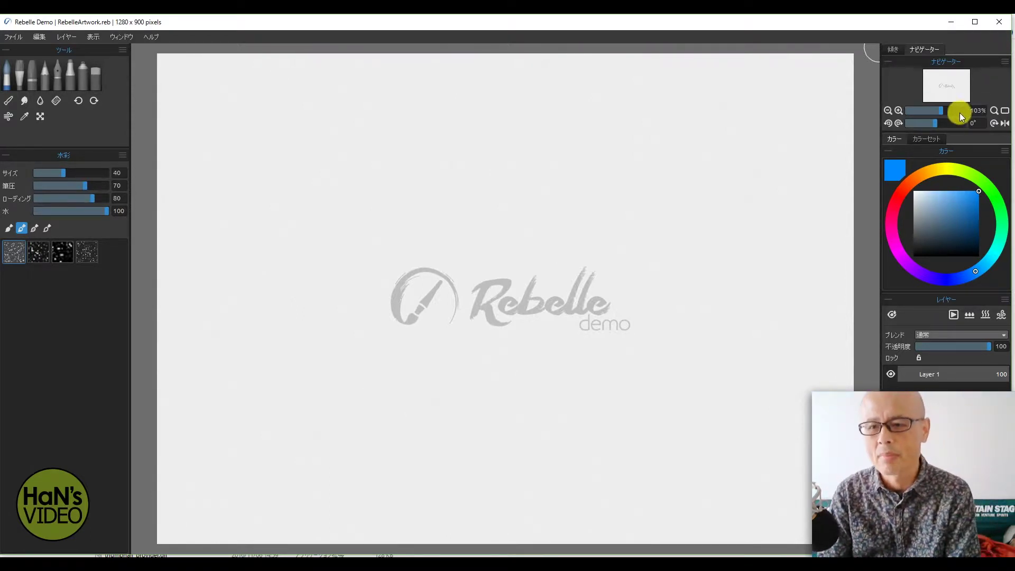
click(893, 51)
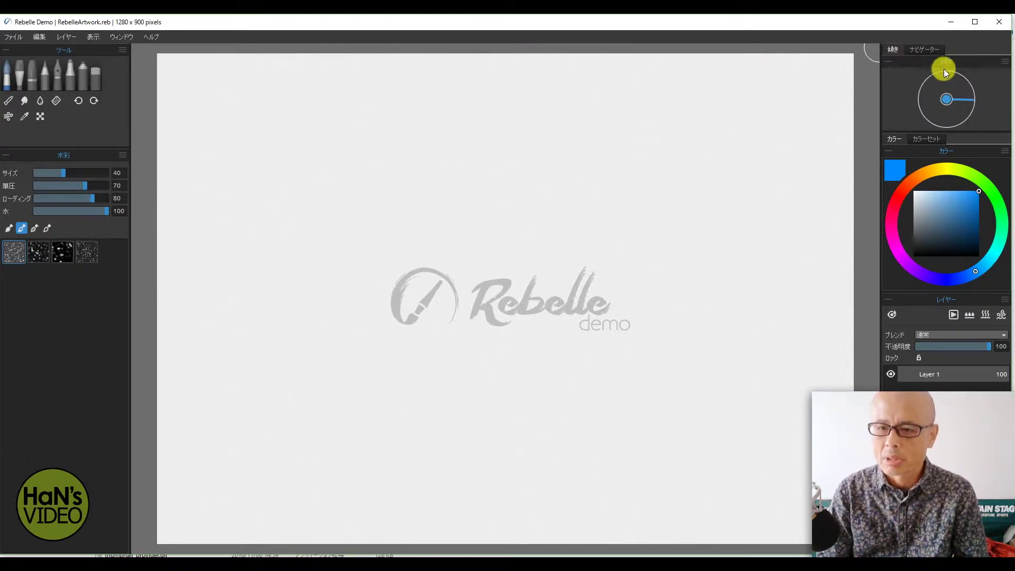
drag(963, 61, 740, 130)
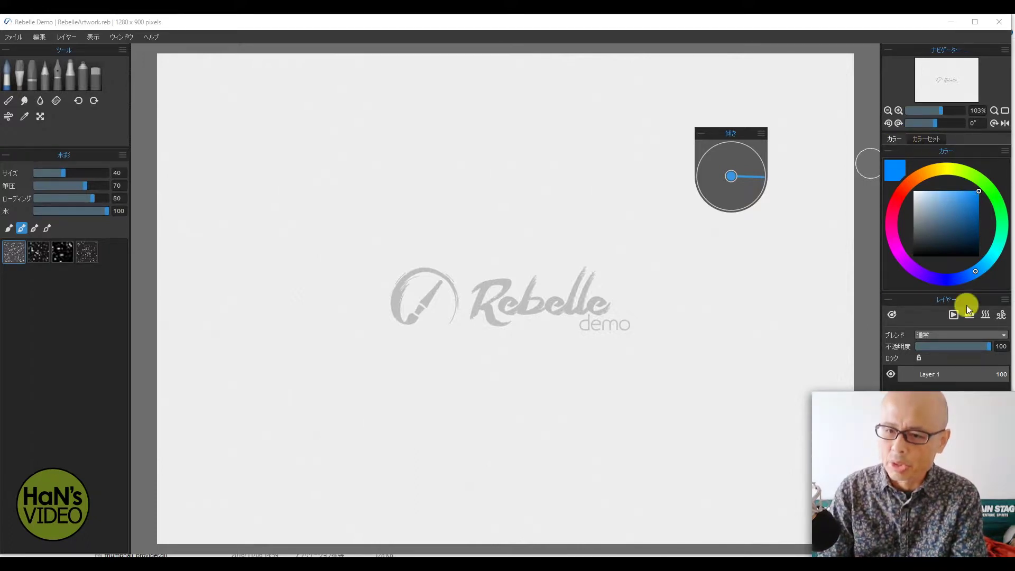
click(929, 138)
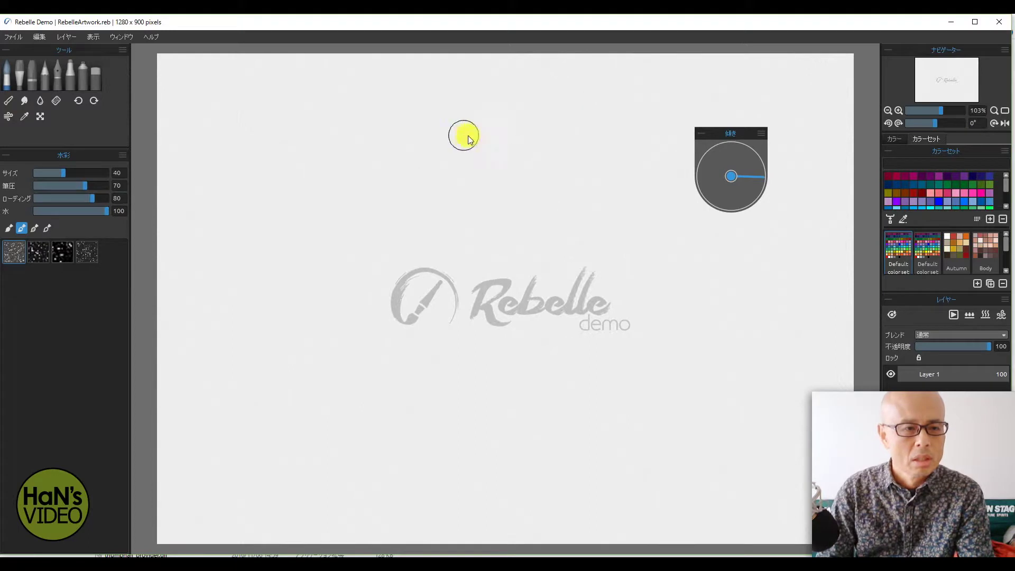
Paint a horizontal blue watercolor stroke across the upper canvas and tilt the canvas downward, then to the lower right, to make it drip
click(12, 75)
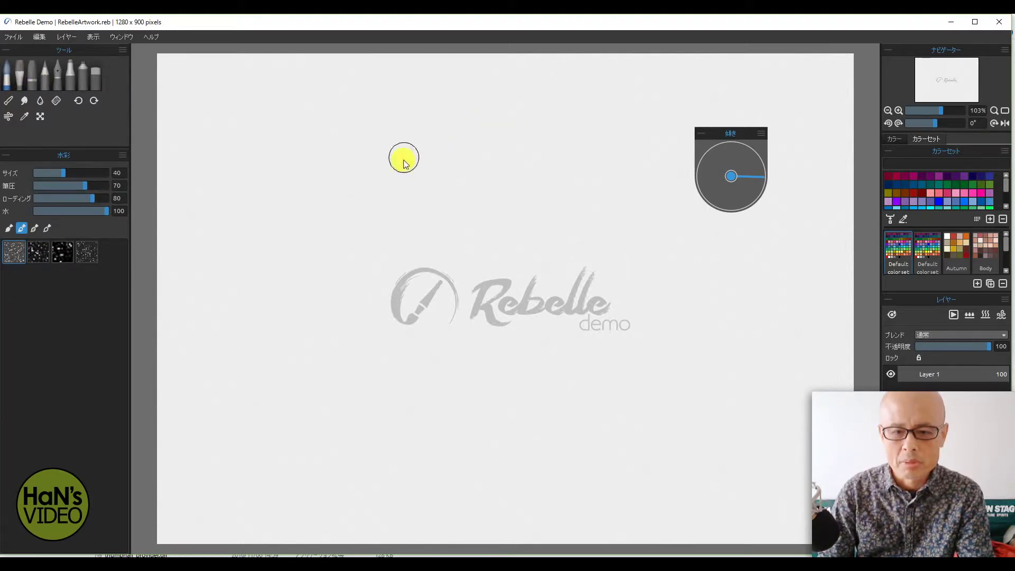
click(361, 138)
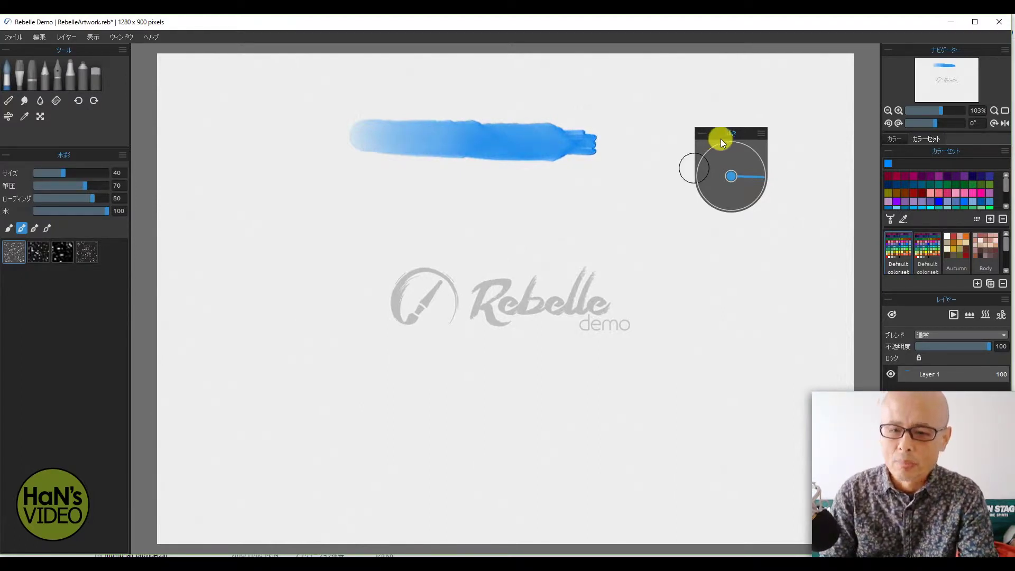
drag(732, 135, 709, 123)
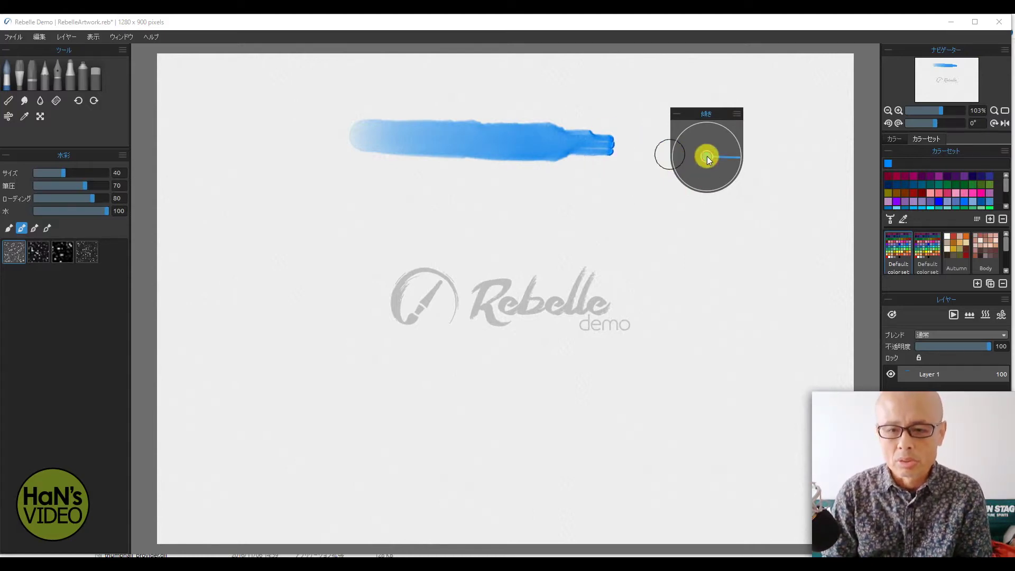
drag(718, 156, 707, 173)
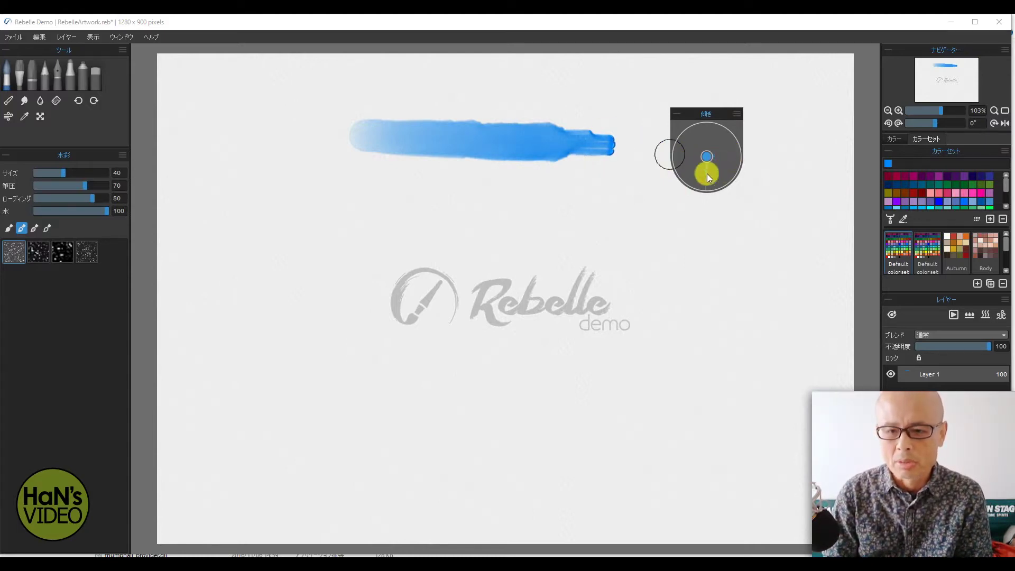
mouse_move(715, 132)
mouse_down()
mouse_move(731, 167)
mouse_move(707, 195)
mouse_up()
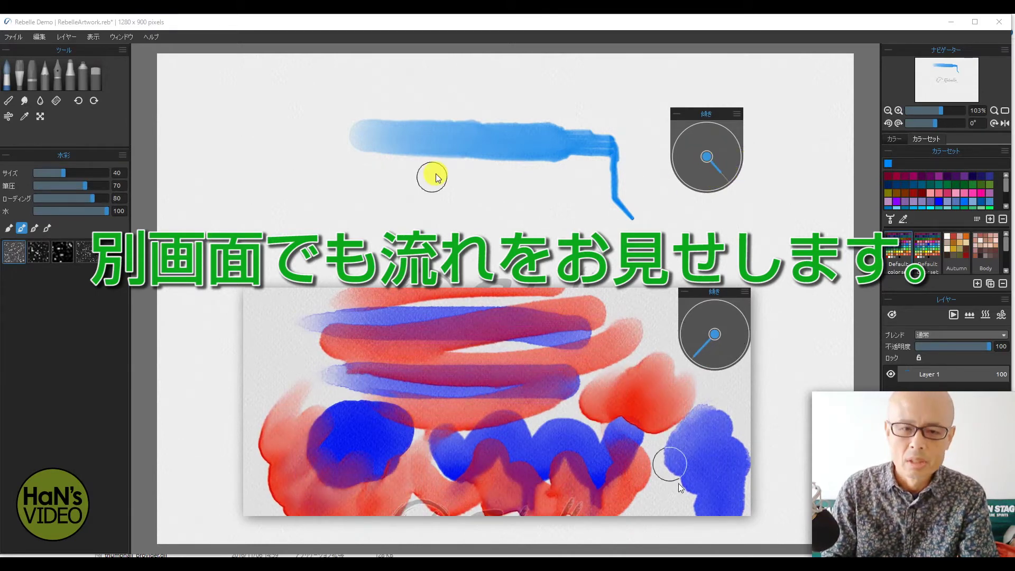
Paint two round blue watercolor spots below the stroke, make them run with a lower-left tilt, and dry the layer
mouse_move(334, 188)
mouse_down()
mouse_move(339, 214)
mouse_move(370, 211)
mouse_move(365, 185)
mouse_move(340, 181)
mouse_move(329, 220)
mouse_move(347, 232)
mouse_move(375, 227)
mouse_up()
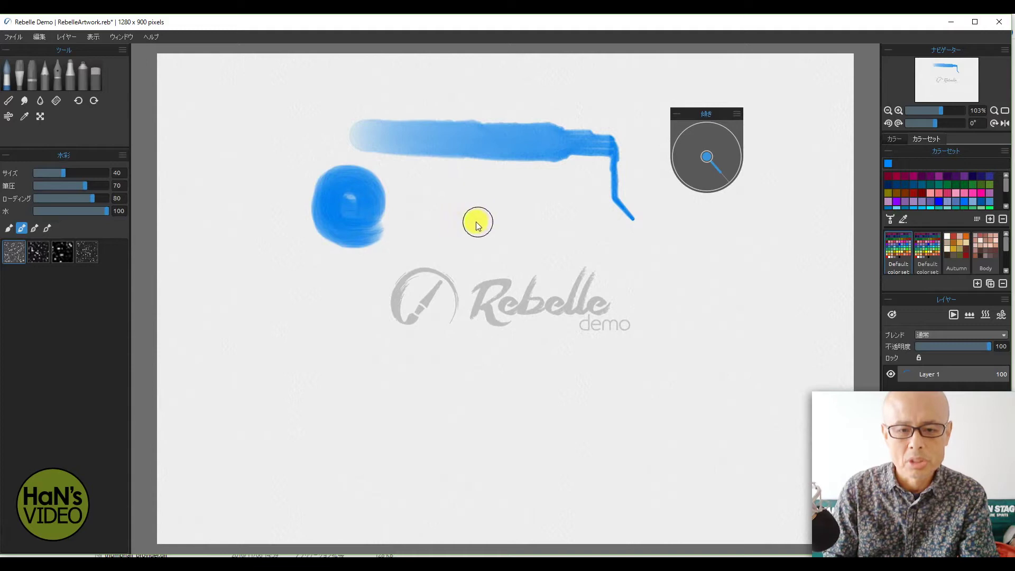
mouse_move(473, 182)
mouse_down()
mouse_move(476, 222)
mouse_move(494, 213)
mouse_move(491, 192)
mouse_move(472, 189)
mouse_move(478, 217)
mouse_up()
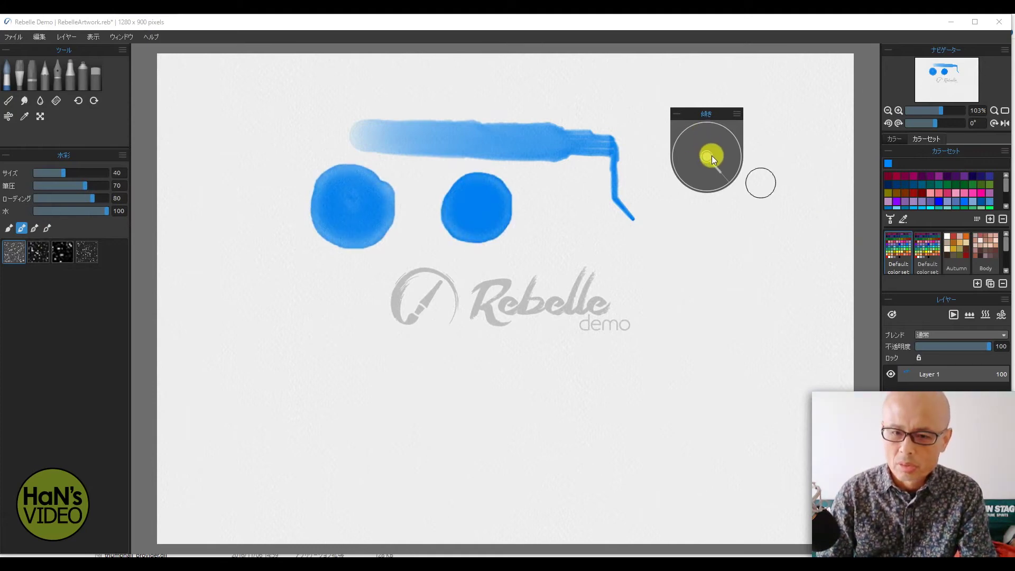
drag(722, 174, 697, 176)
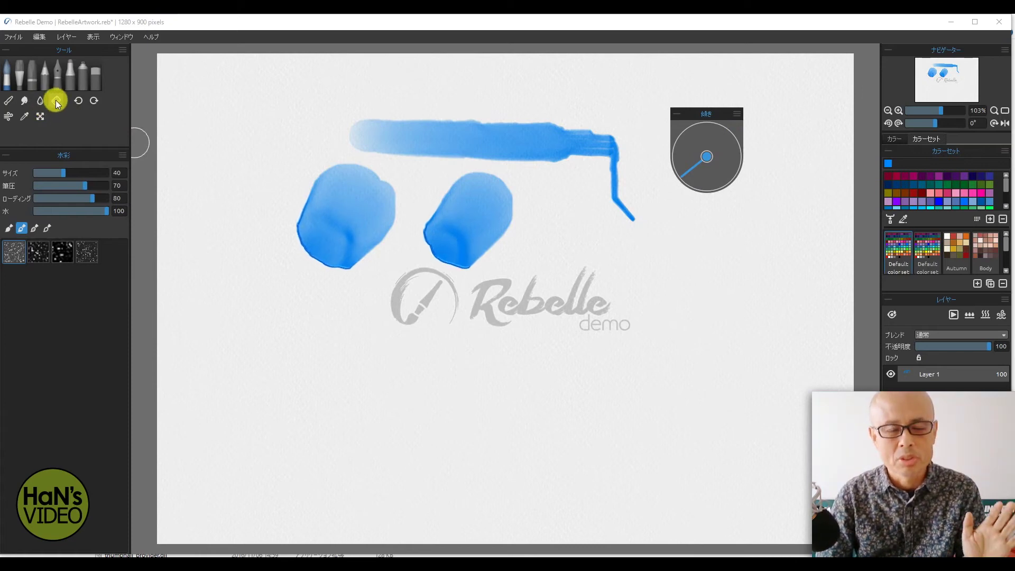
click(986, 316)
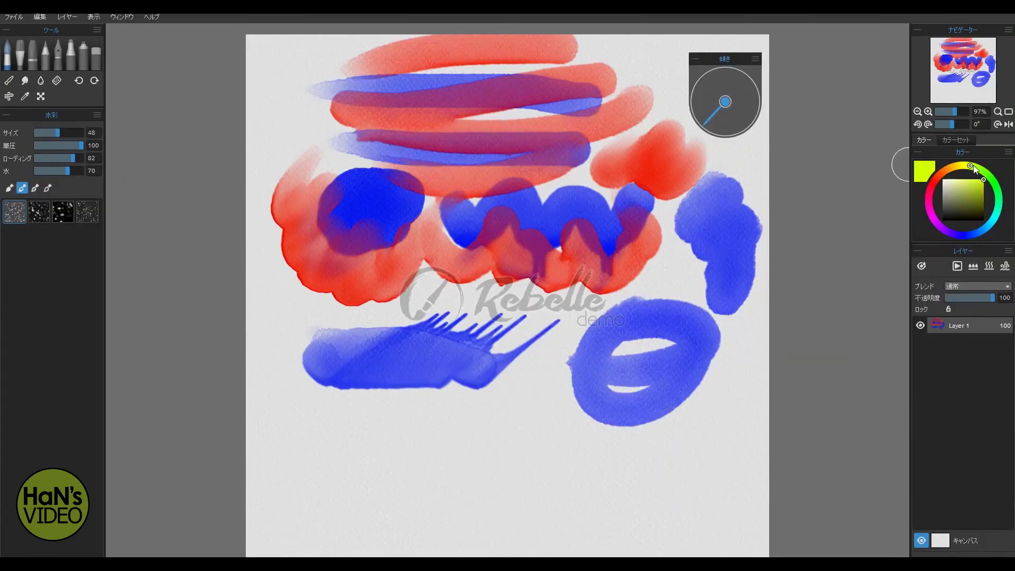
Paint yellow watercolor over the red patch in the artwork's upper right and surround it with a magenta ring
drag(634, 137, 697, 169)
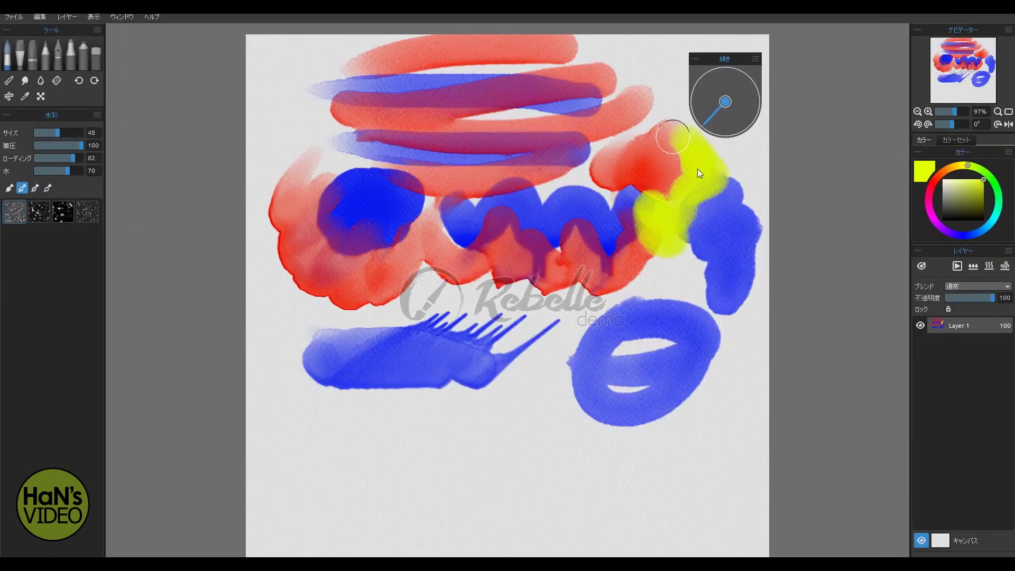
mouse_move(657, 284)
mouse_down()
mouse_move(734, 159)
mouse_move(567, 159)
mouse_up()
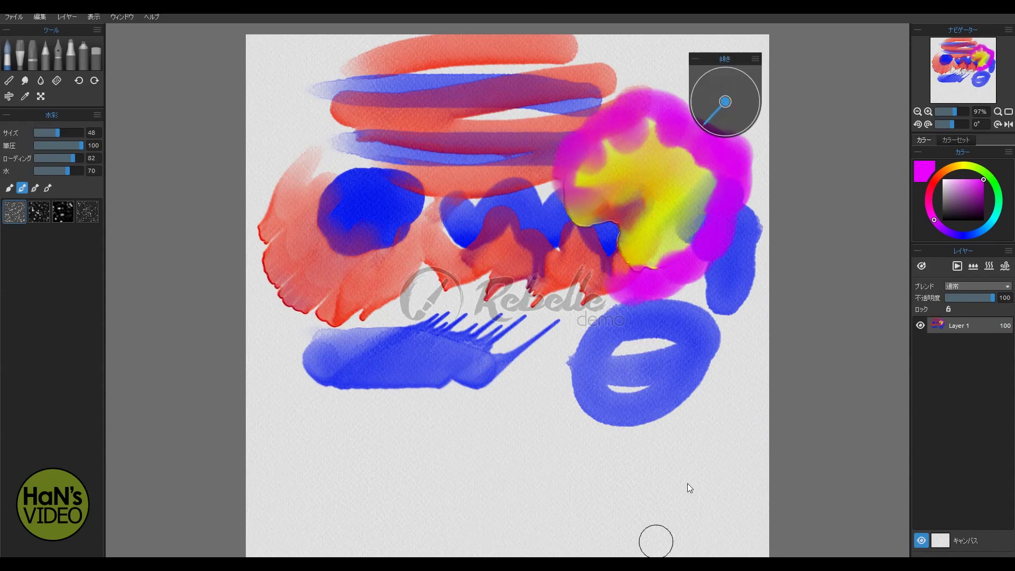
Wet the middle of the painting with the Water tool at size 30 and absorb moisture near its lower edge with the Dry tool
key(d)
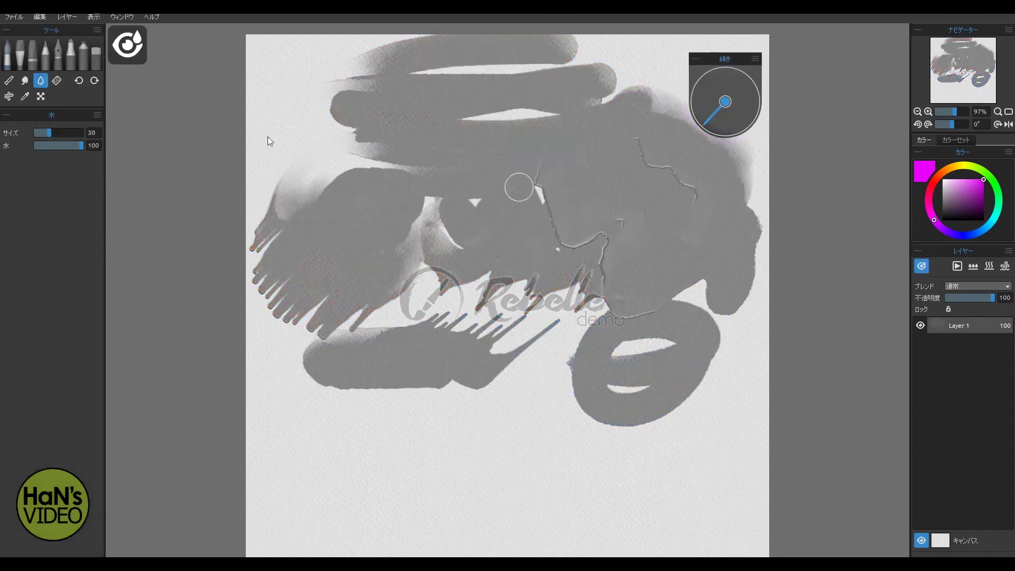
drag(517, 186, 578, 329)
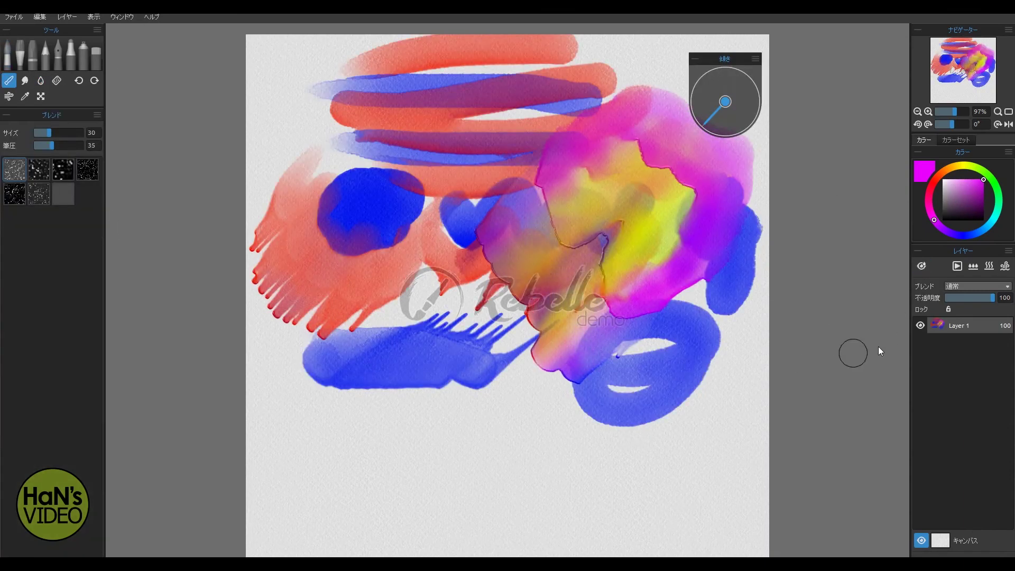
click(56, 80)
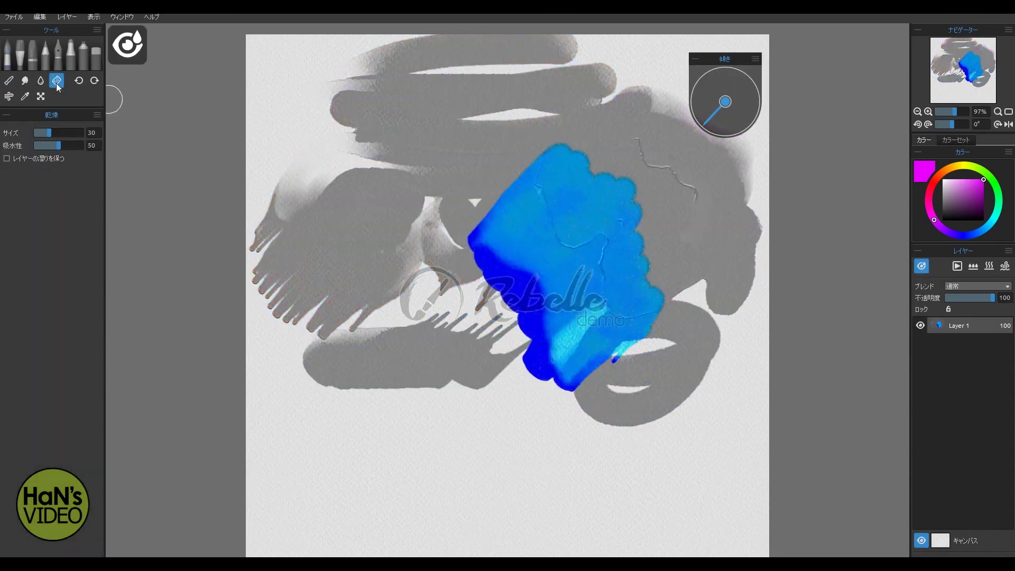
drag(603, 349, 547, 368)
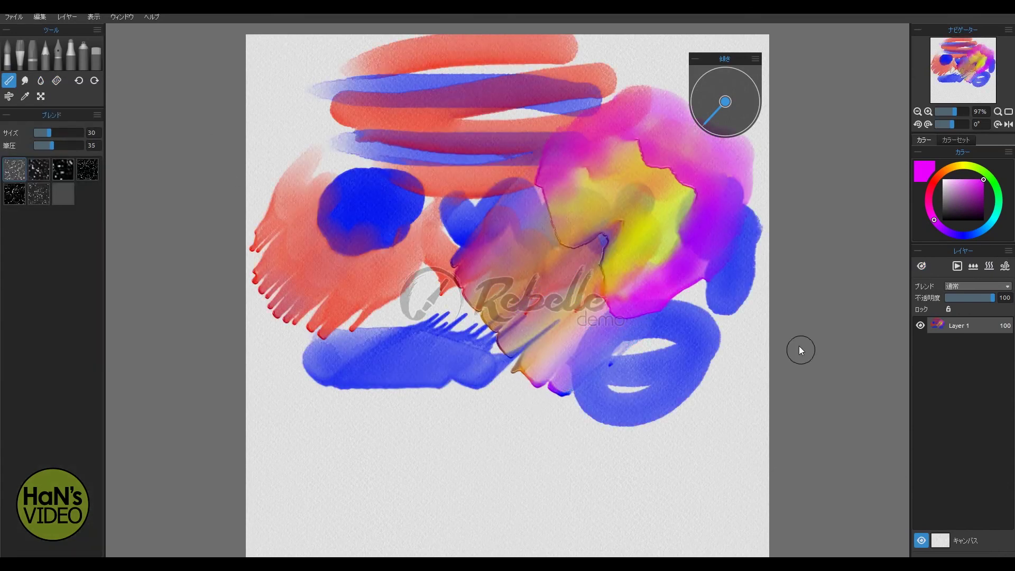
Paint dark green watercolor over the blue and red area at upper left and add two wavy green lines across the lower artwork
click(971, 194)
click(997, 190)
click(984, 200)
drag(296, 138, 431, 181)
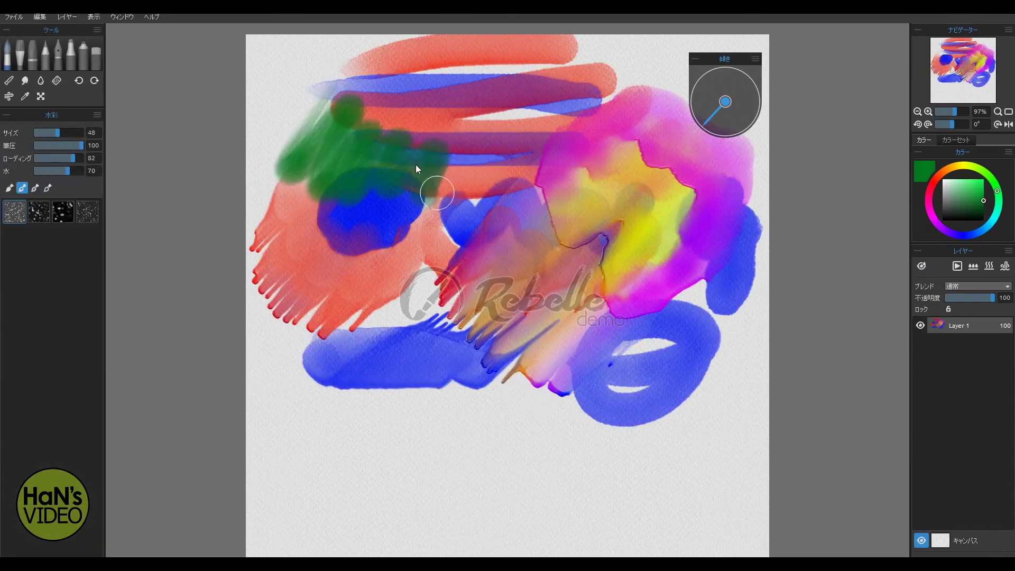
drag(309, 439, 738, 397)
drag(360, 392, 730, 333)
Set the watercolor brush size to 75 and paint a broad yellow-green curve over the artwork's lower left area
click(70, 133)
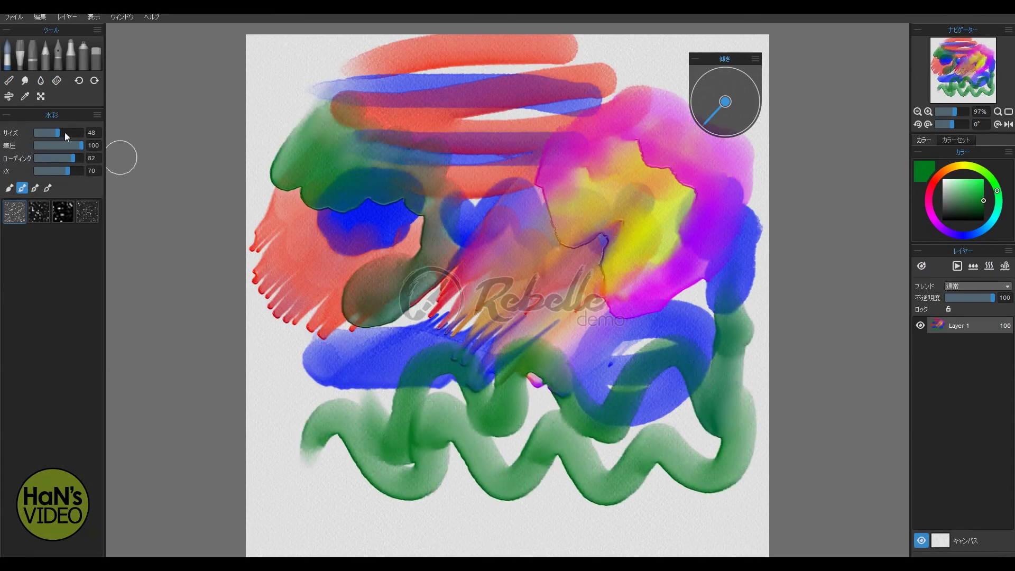
click(971, 165)
mouse_move(407, 302)
mouse_down()
mouse_move(317, 402)
mouse_move(412, 476)
mouse_up()
click(983, 179)
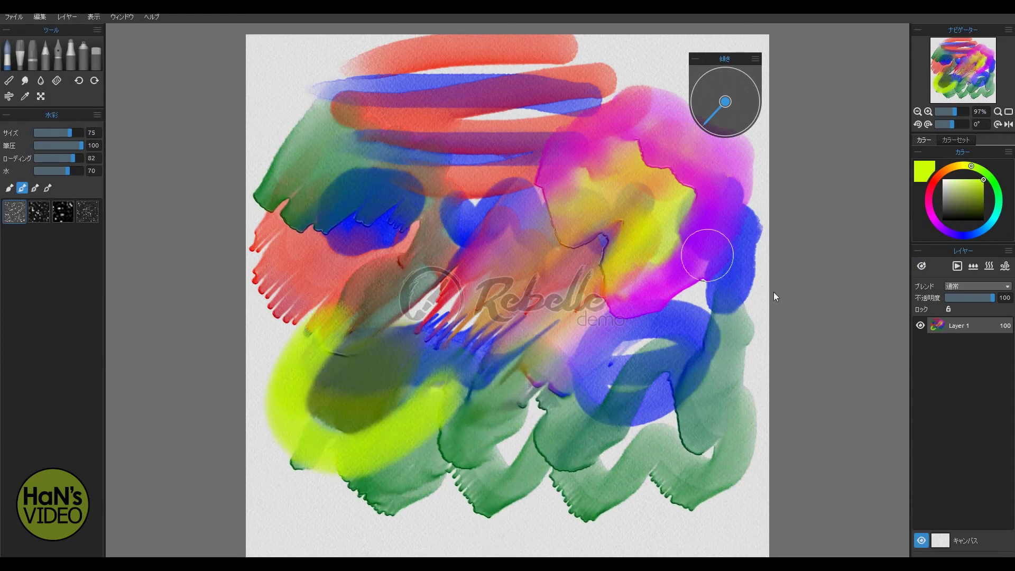